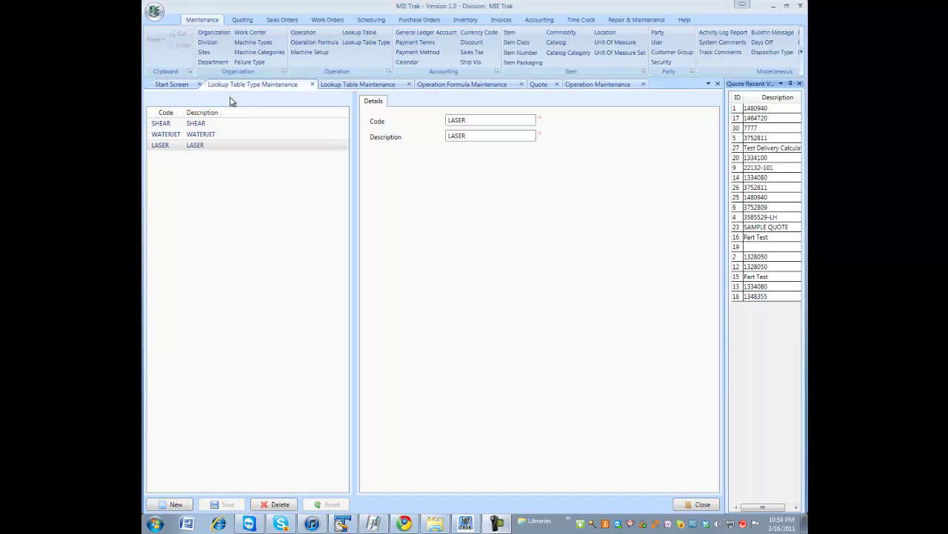
- Review the LASER, WATERJET and SHEAR entries in the lookup table types
{"action": "left_click", "coordinate": [183, 147]}
{"action": "left_click", "coordinate": [190, 136]}
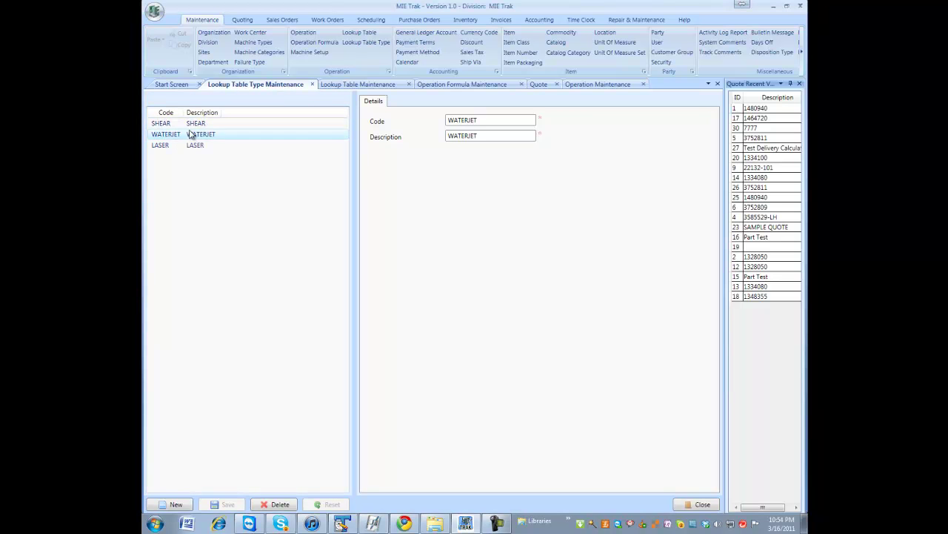
{"action": "left_click", "coordinate": [195, 125]}
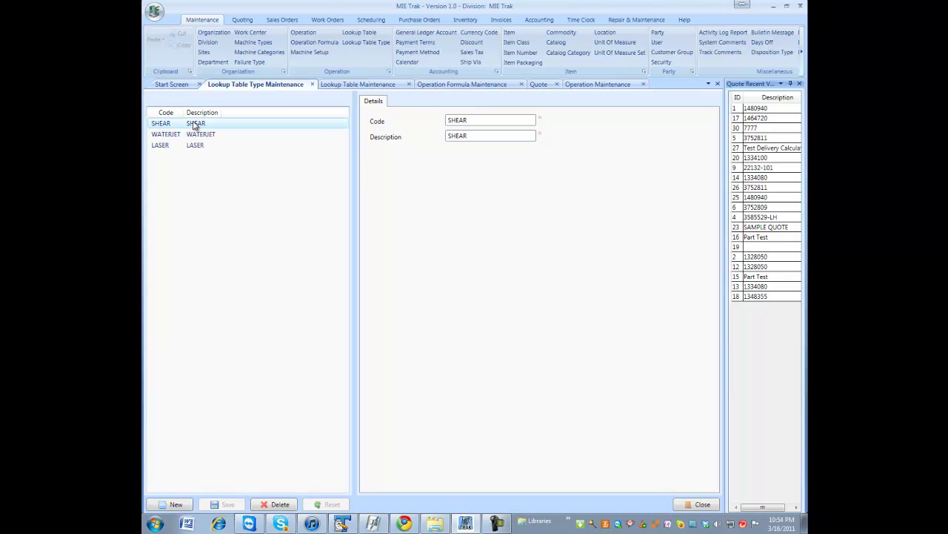
- Examine the lookup tables LASER STAINLESS and LASER ALUMINUM, comparing their type, lookup values and return values
{"action": "left_click", "coordinate": [357, 87]}
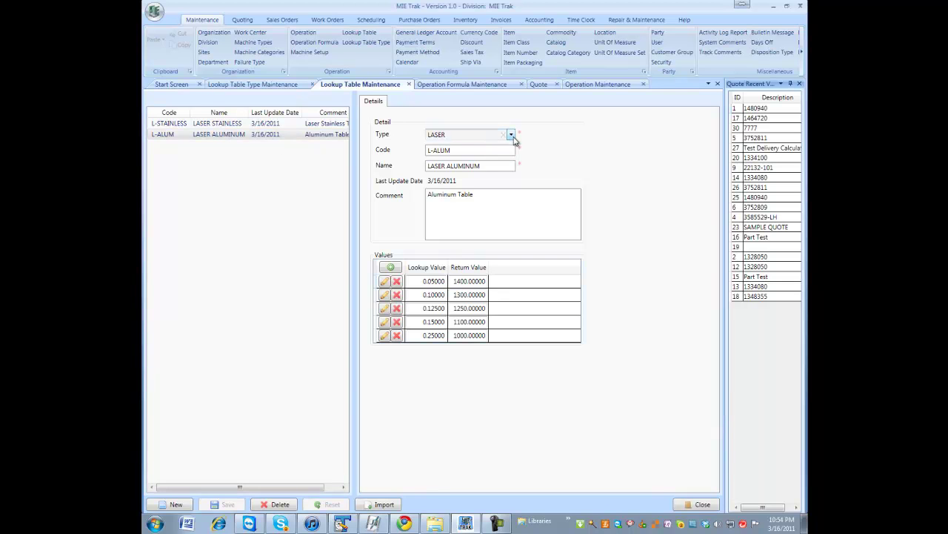
{"action": "left_click", "coordinate": [256, 127]}
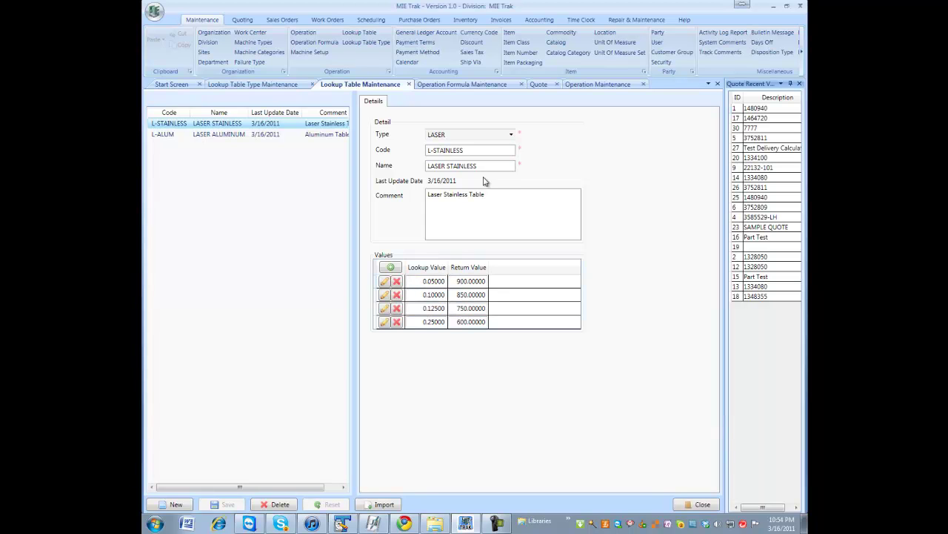
{"action": "left_click", "coordinate": [259, 137]}
{"action": "left_click", "coordinate": [264, 124]}
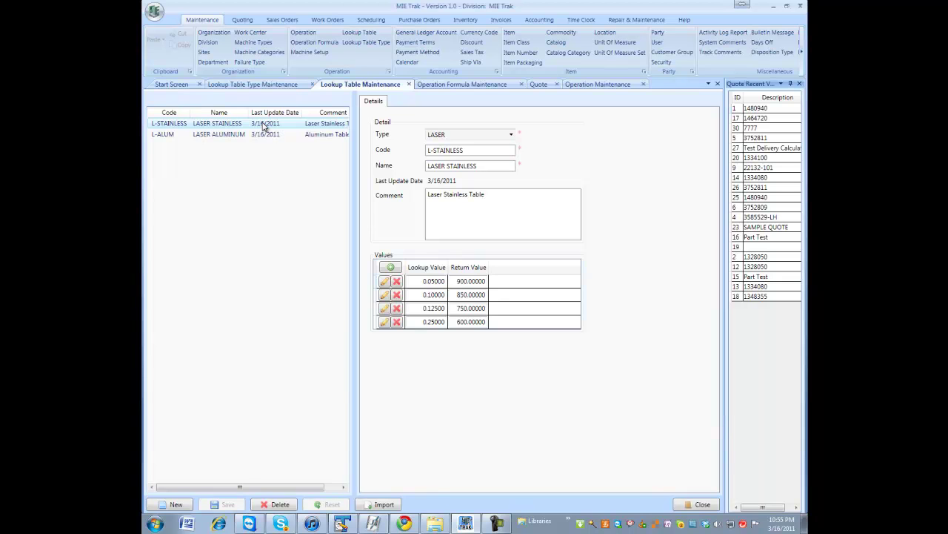
- Review the operation formulas Set Up in Minutes and Minutes Per Part together with their variables
{"action": "left_click", "coordinate": [453, 85]}
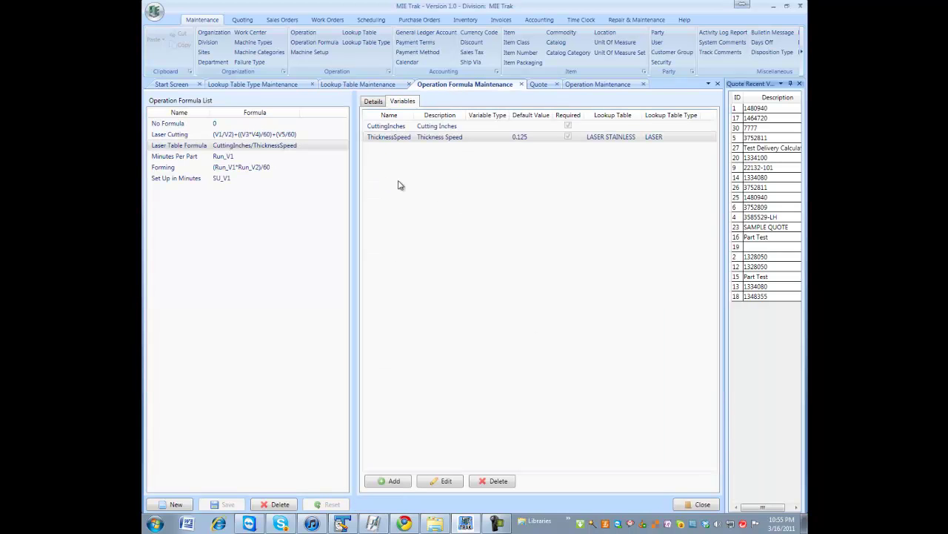
{"action": "left_click", "coordinate": [174, 144]}
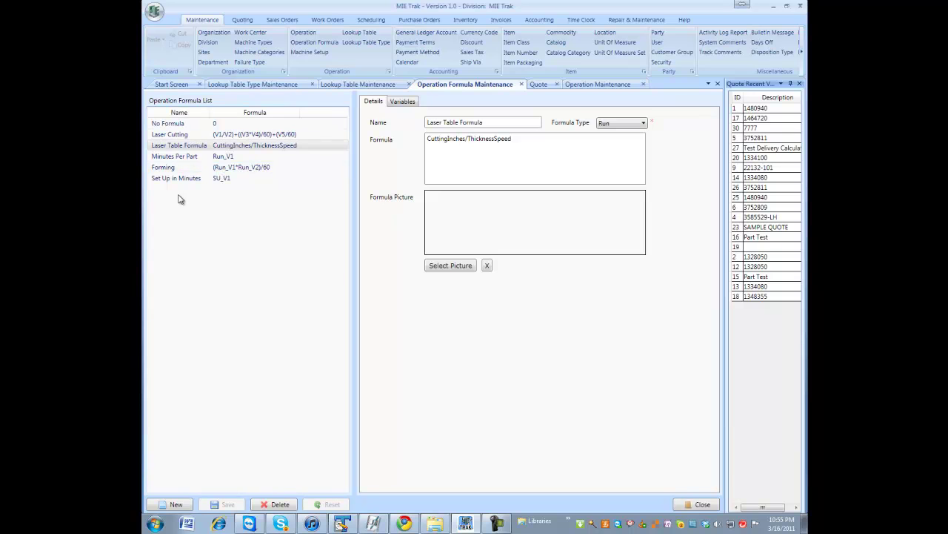
{"action": "left_click", "coordinate": [198, 180]}
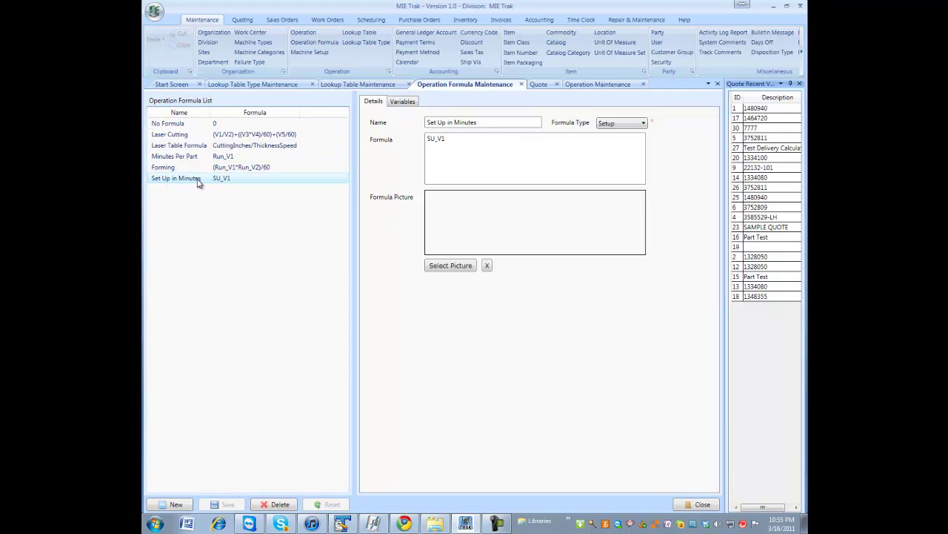
{"action": "left_click", "coordinate": [403, 101]}
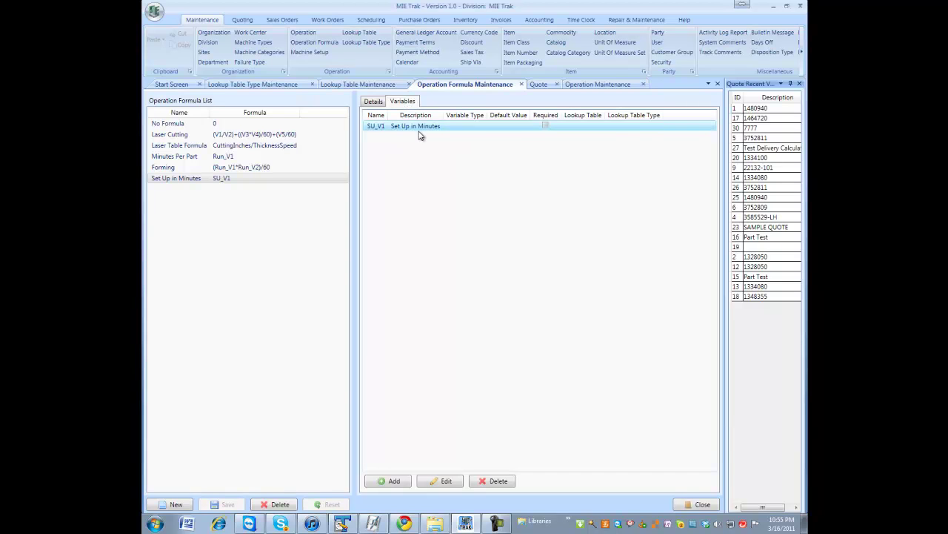
{"action": "left_click", "coordinate": [430, 130]}
{"action": "left_click", "coordinate": [194, 157]}
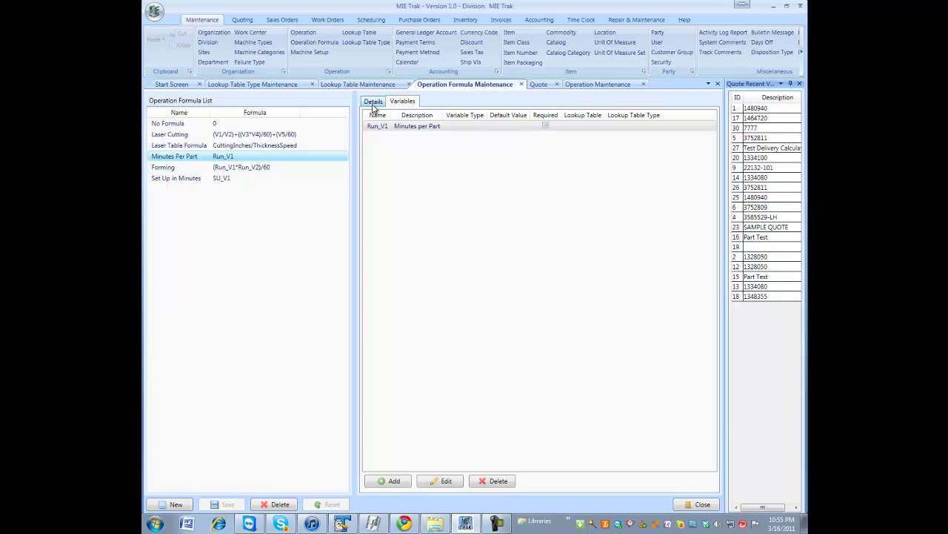
- Examine the Forming formula and how its variables Run_V1 and Run_V2 are defined
{"action": "left_click", "coordinate": [241, 168]}
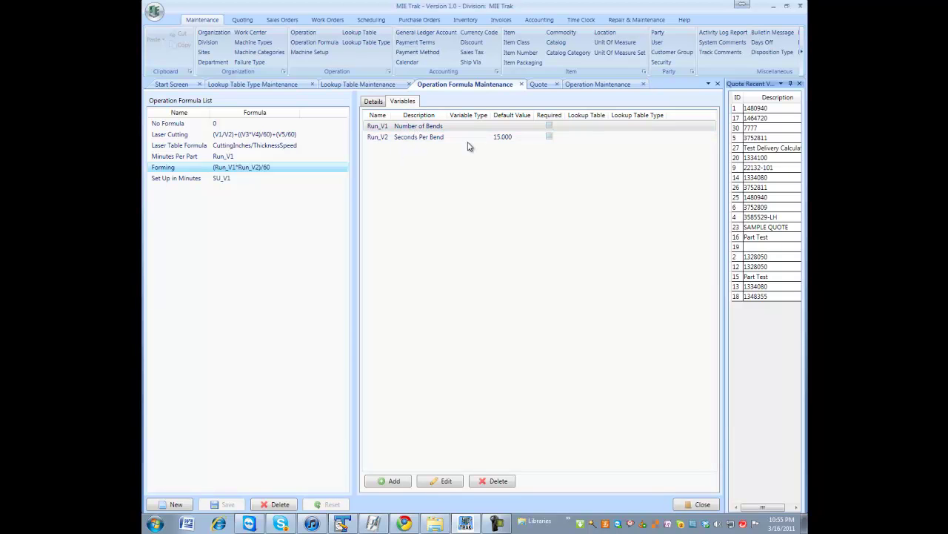
{"action": "left_click", "coordinate": [375, 102]}
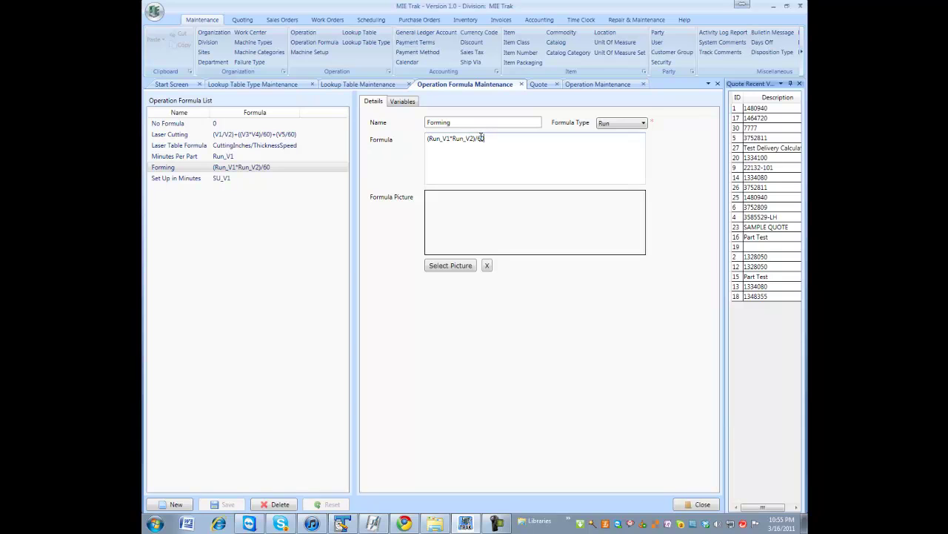
{"action": "key", "text": "ctrl+a"}
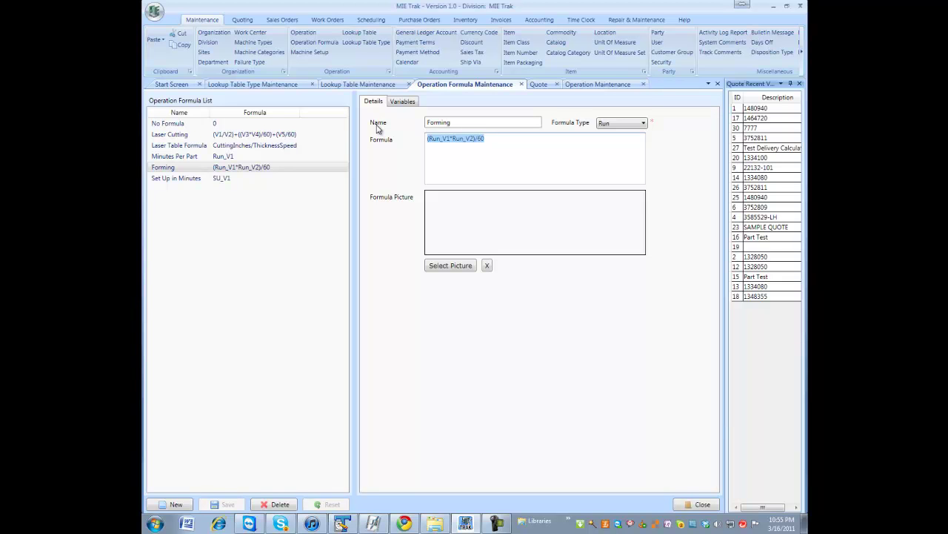
{"action": "left_click", "coordinate": [442, 141]}
{"action": "left_click", "coordinate": [463, 140]}
{"action": "left_click", "coordinate": [403, 102]}
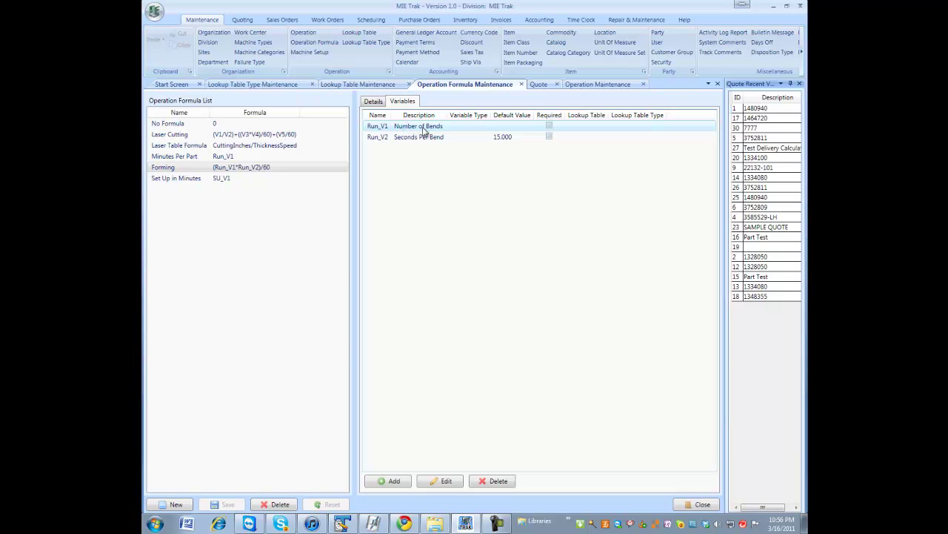
{"action": "left_click", "coordinate": [375, 141]}
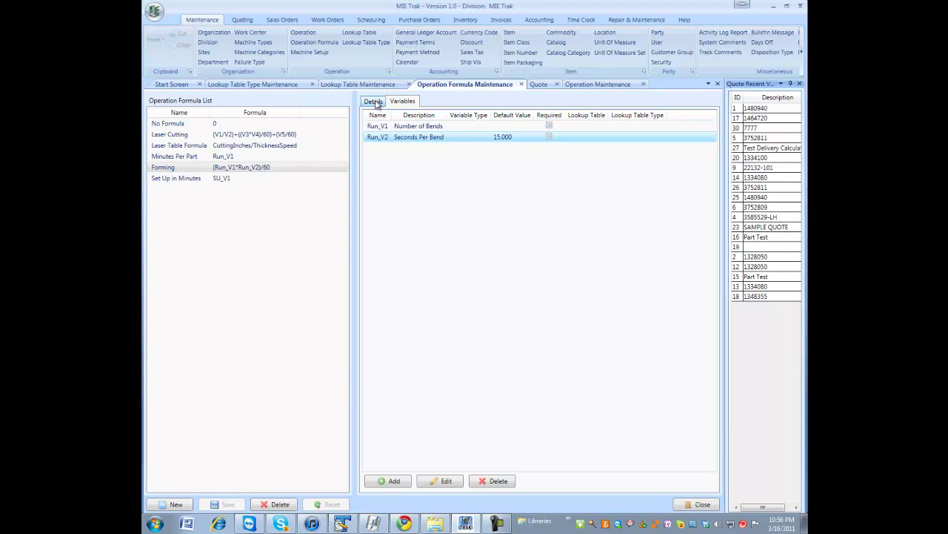
{"action": "left_click", "coordinate": [375, 102]}
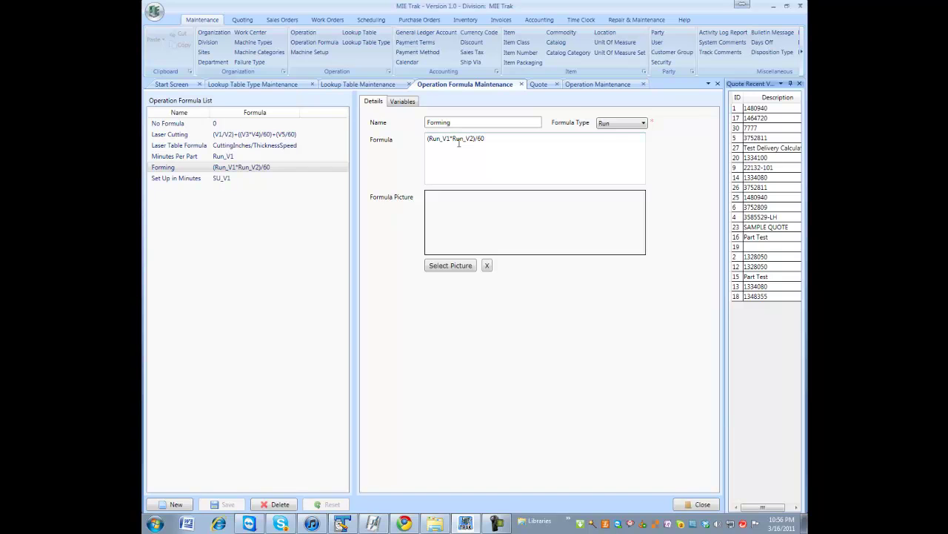
- Inspect the Laser Table Formula's variables and the ThicknessSpeed lookup table settings, closing the variable without saving
{"action": "left_click", "coordinate": [232, 146]}
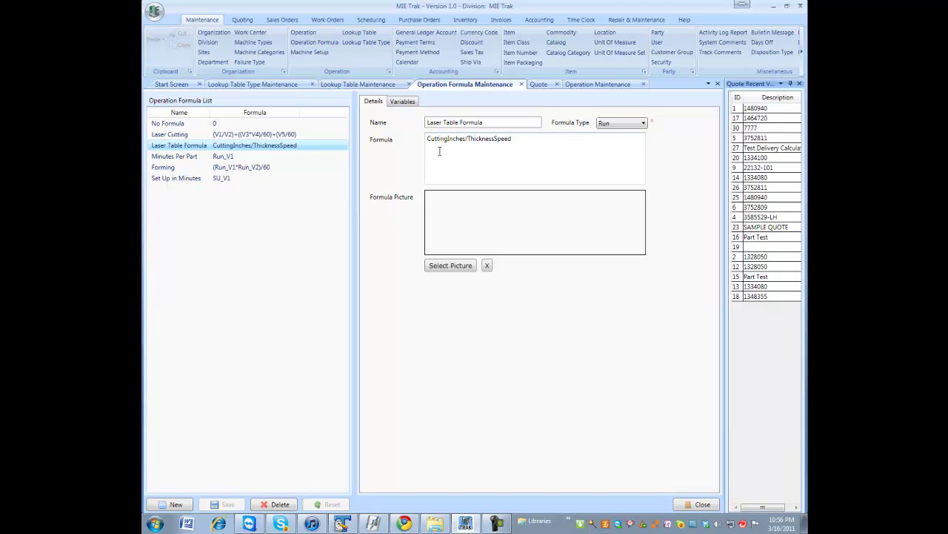
{"action": "left_click", "coordinate": [403, 103]}
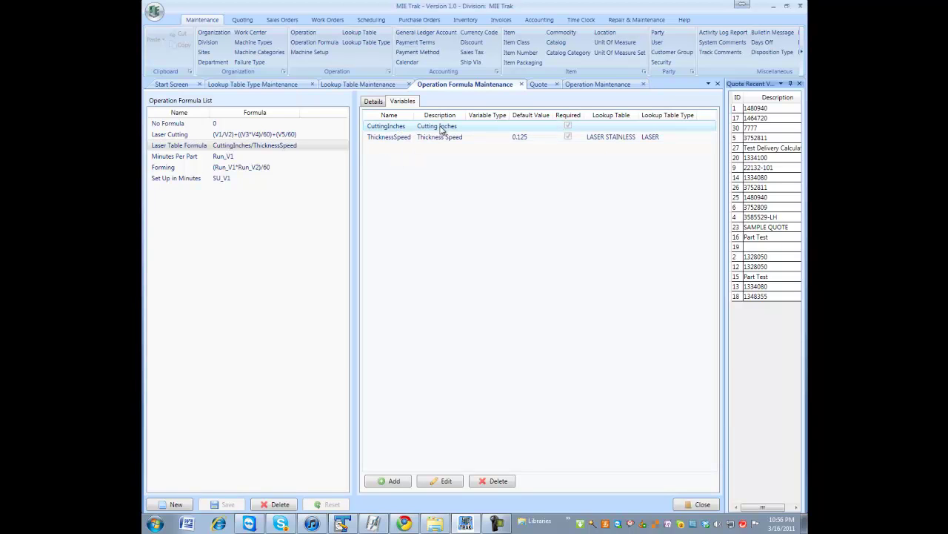
{"action": "left_click", "coordinate": [387, 141]}
{"action": "double_click", "coordinate": [388, 143]}
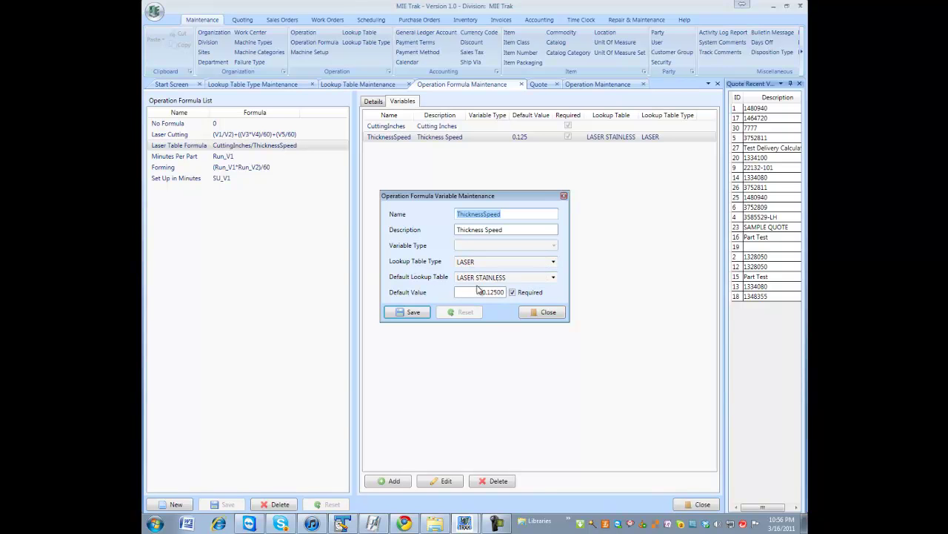
{"action": "left_click", "coordinate": [554, 279]}
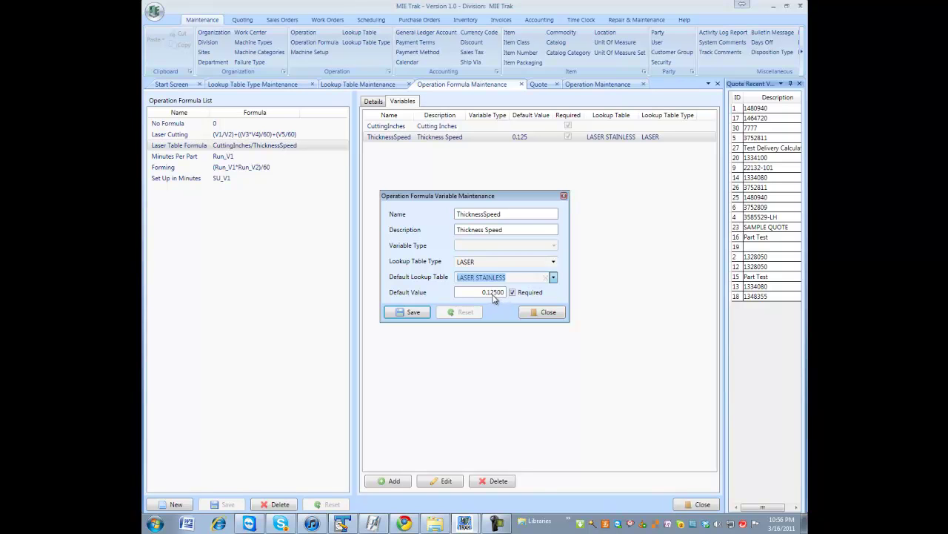
{"action": "left_click", "coordinate": [493, 296]}
{"action": "left_click", "coordinate": [546, 312]}
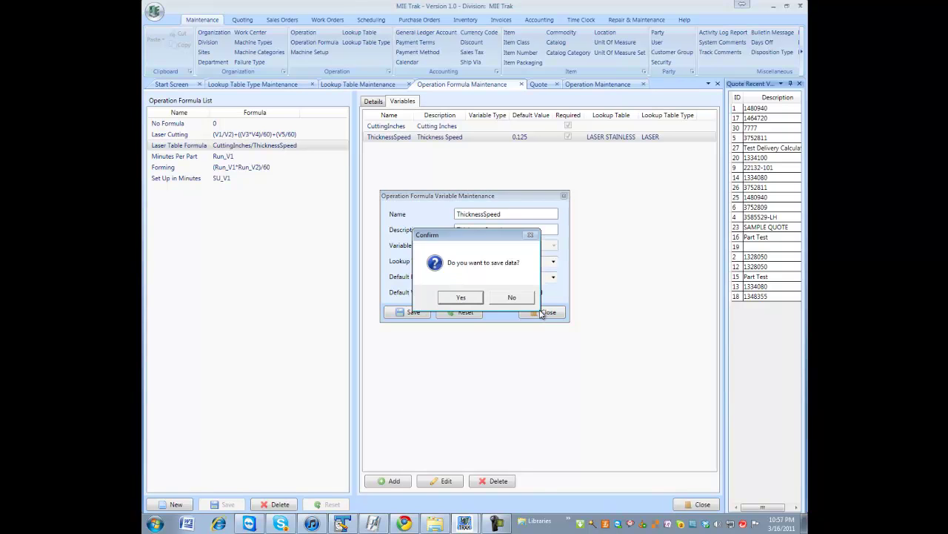
{"action": "left_click", "coordinate": [510, 297]}
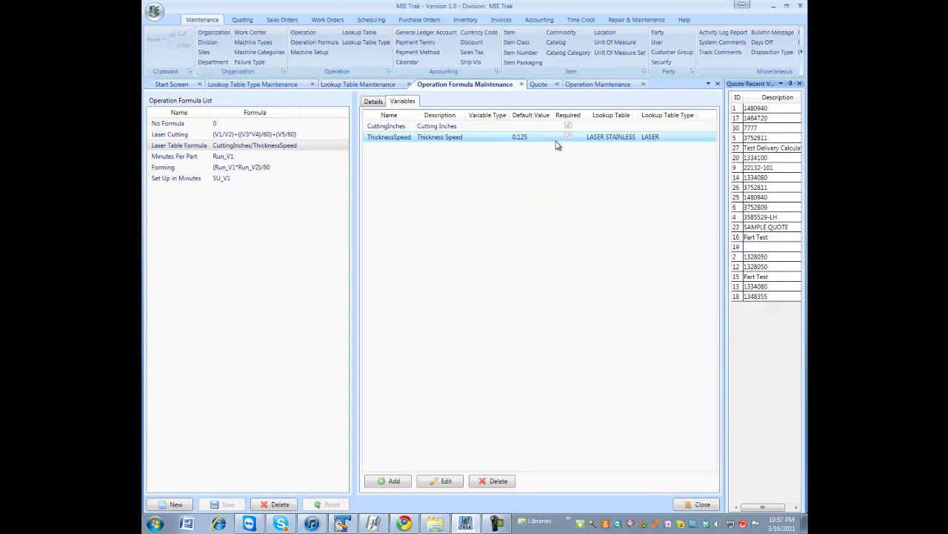
- Check how the Laser Table Formula expression combines the CuttingInches and ThicknessSpeed variables
{"action": "left_click", "coordinate": [373, 101]}
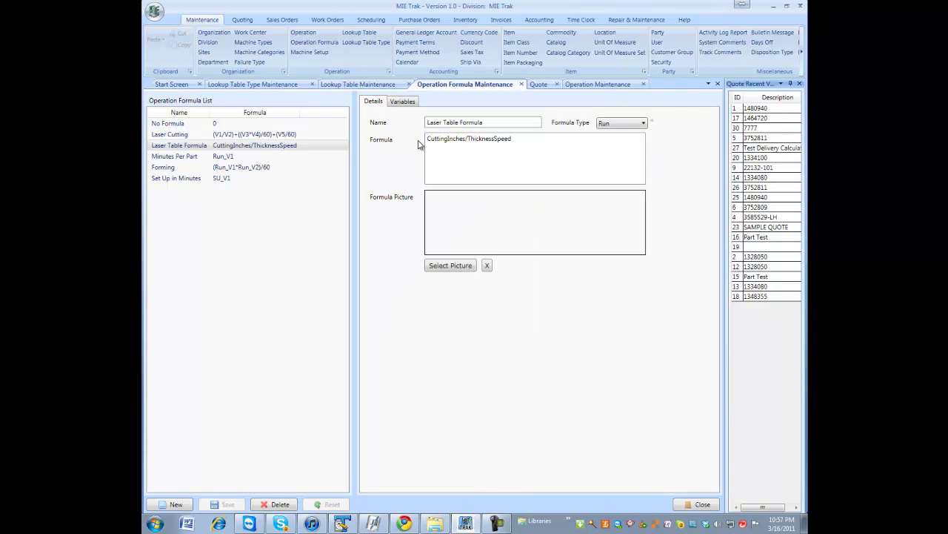
{"action": "left_click_drag", "start_coordinate": [519, 138], "coordinate": [412, 137]}
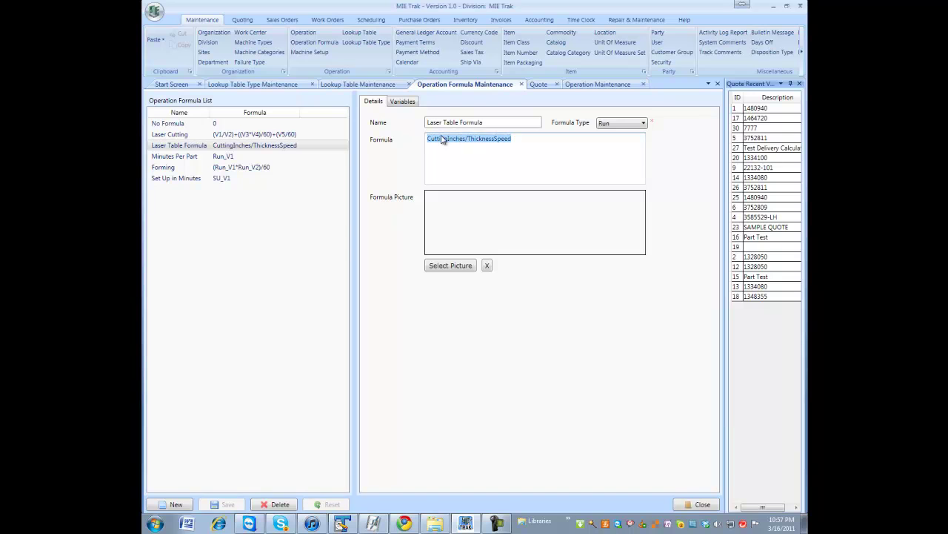
{"action": "double_click", "coordinate": [445, 142]}
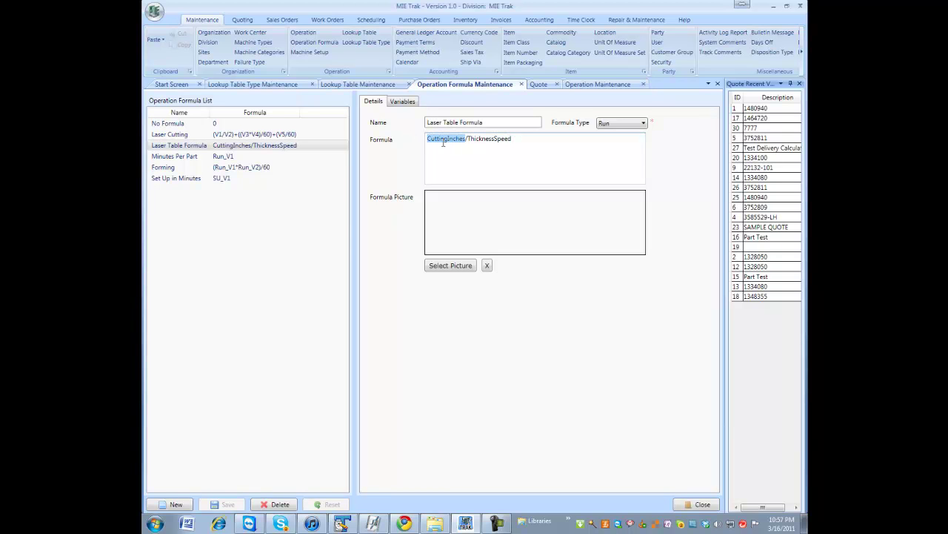
{"action": "double_click", "coordinate": [489, 137]}
- Check which setup and run time formulas are assigned to the 0400 Laser operation
{"action": "left_click", "coordinate": [591, 86]}
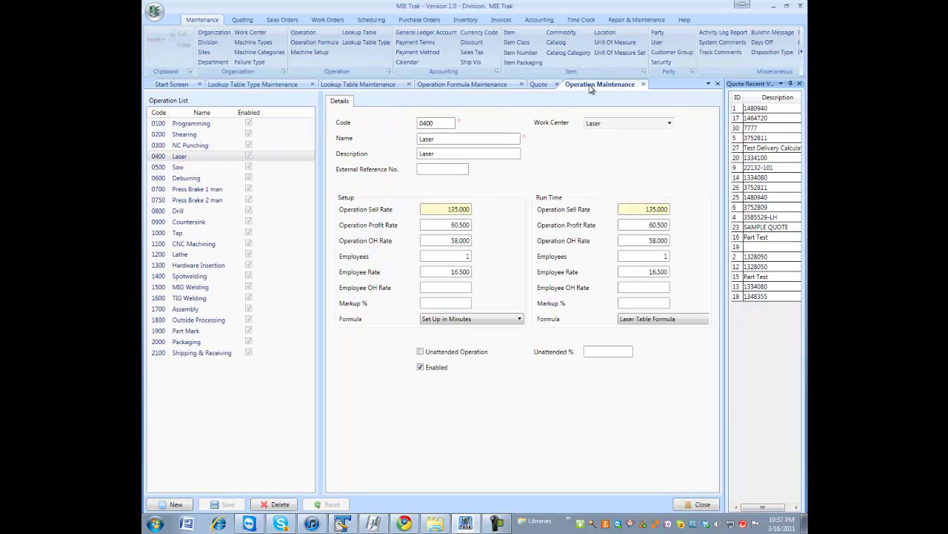
{"action": "left_click", "coordinate": [189, 146]}
{"action": "left_click", "coordinate": [184, 158]}
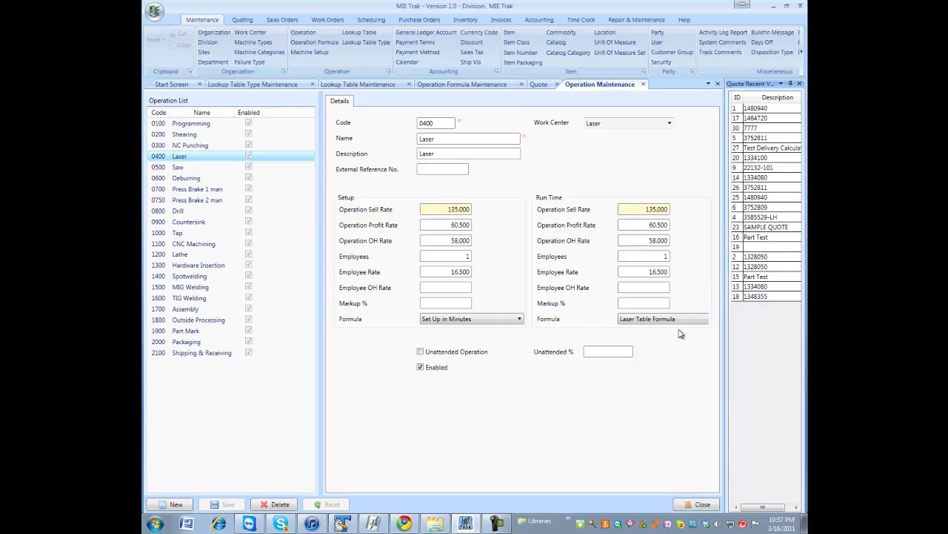
{"action": "left_click", "coordinate": [430, 320]}
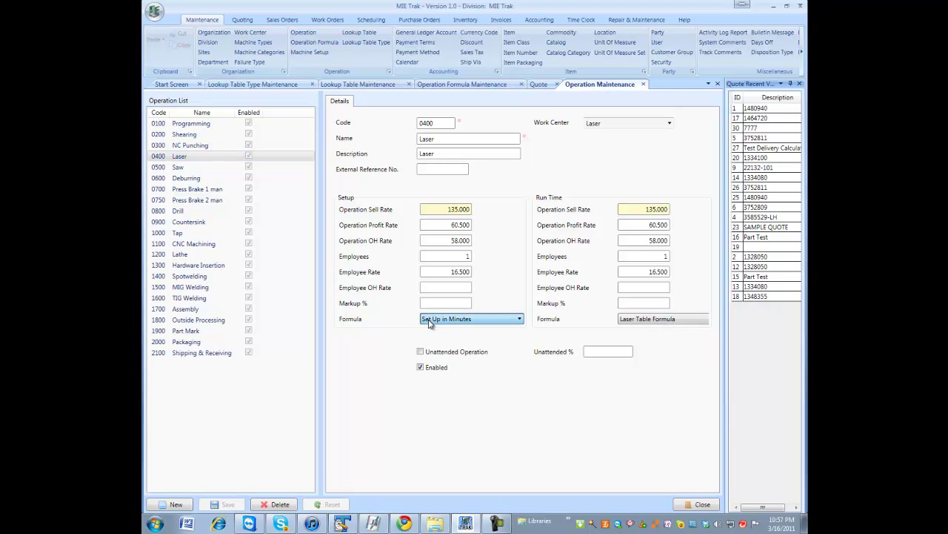
{"action": "left_click", "coordinate": [623, 322]}
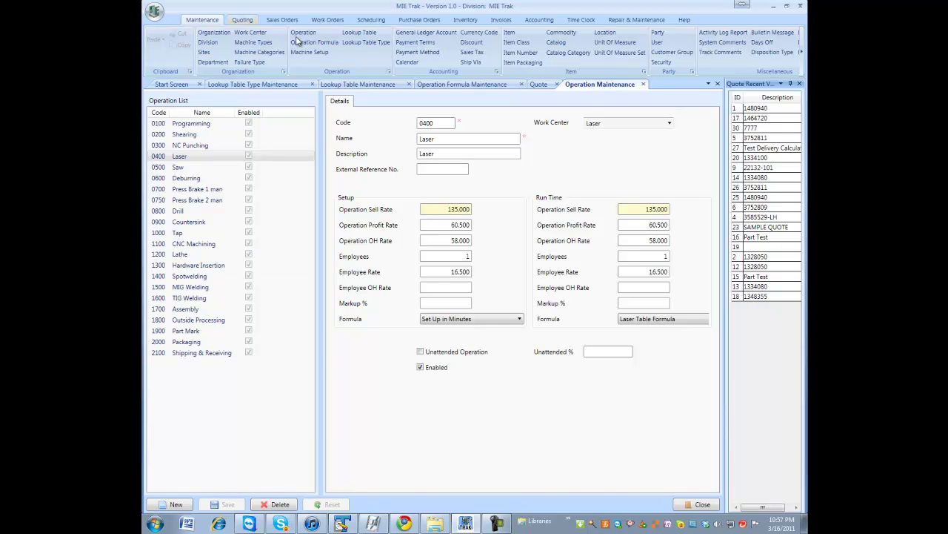
- Open the operations of SAMPLE QUOTE and add the Laser operation to the chosen list
{"action": "left_click", "coordinate": [540, 85]}
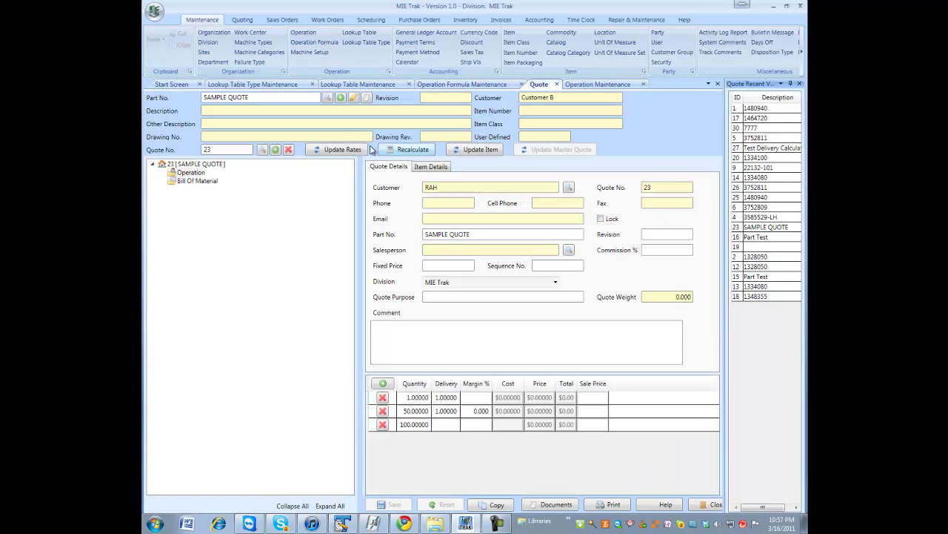
{"action": "left_click", "coordinate": [193, 171]}
{"action": "double_click", "coordinate": [193, 172]}
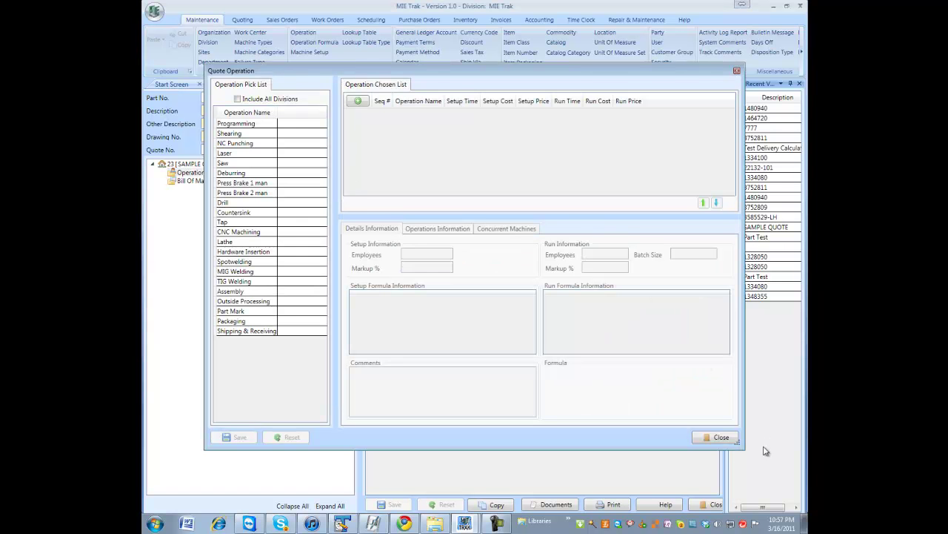
{"action": "left_click_drag", "start_coordinate": [773, 451], "coordinate": [778, 457]}
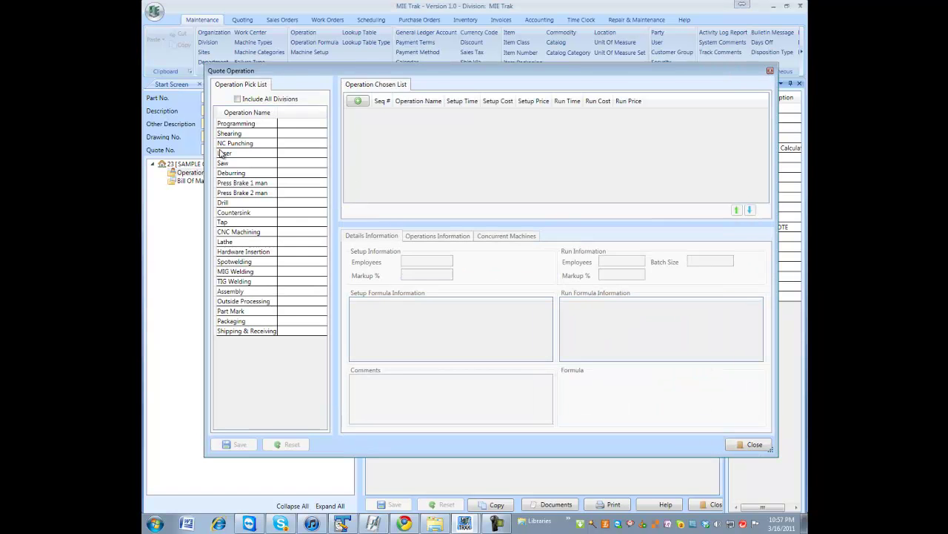
{"action": "double_click", "coordinate": [224, 153]}
{"action": "left_click_drag", "start_coordinate": [359, 74], "coordinate": [334, 33]}
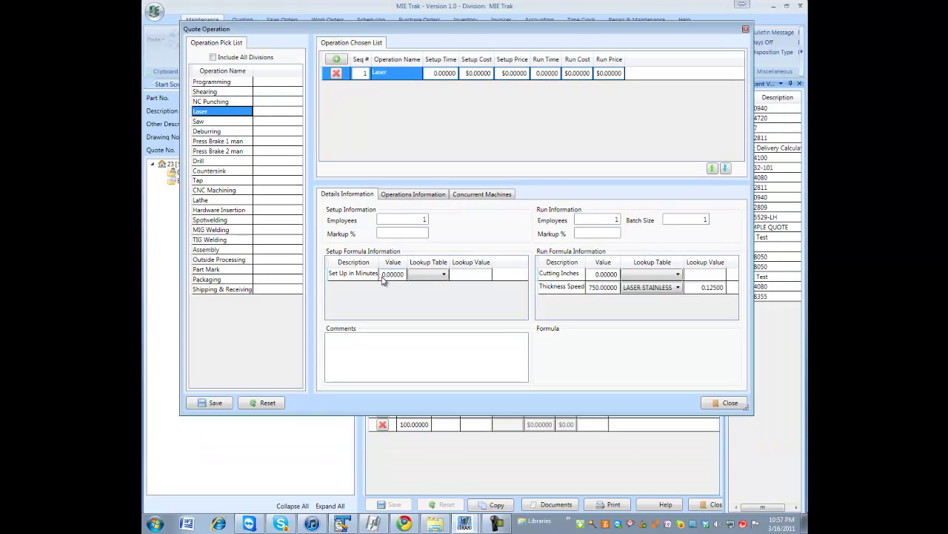
- Set the Laser operation's Set Up in Minutes value to 30
{"action": "left_click", "coordinate": [384, 274]}
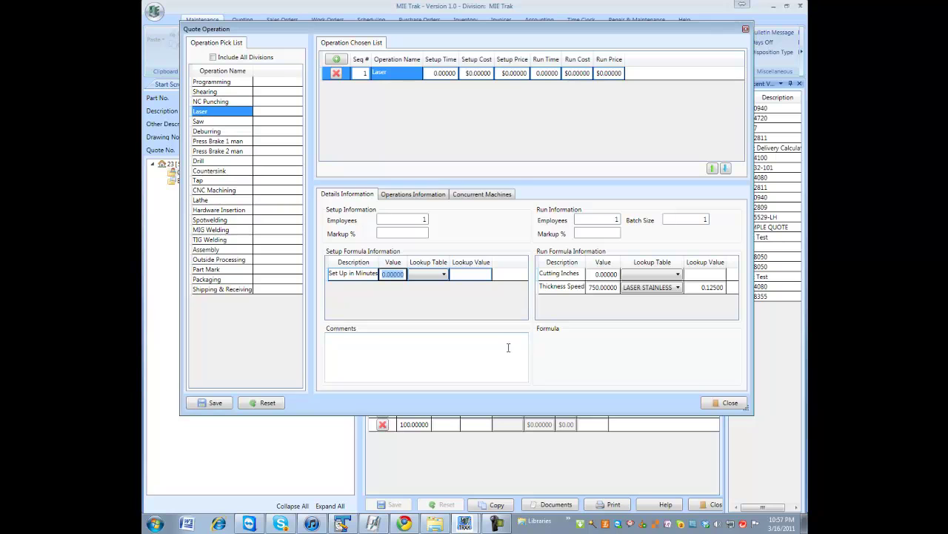
{"action": "type", "text": "30"}
{"action": "key", "text": "Tab"}
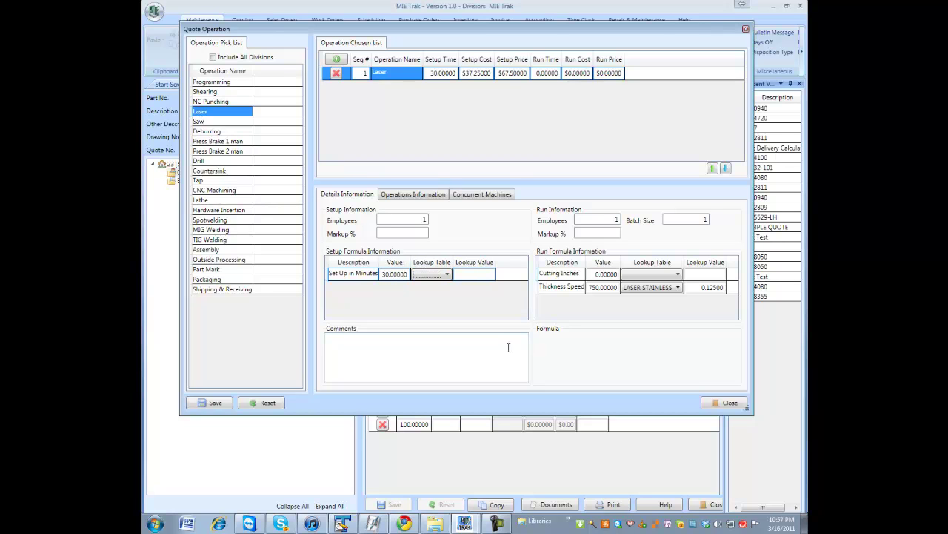
- Set the Laser operation's Cutting Inches value to 125 and check its Thickness Speed lookup and Run Time
{"action": "left_click", "coordinate": [590, 276]}
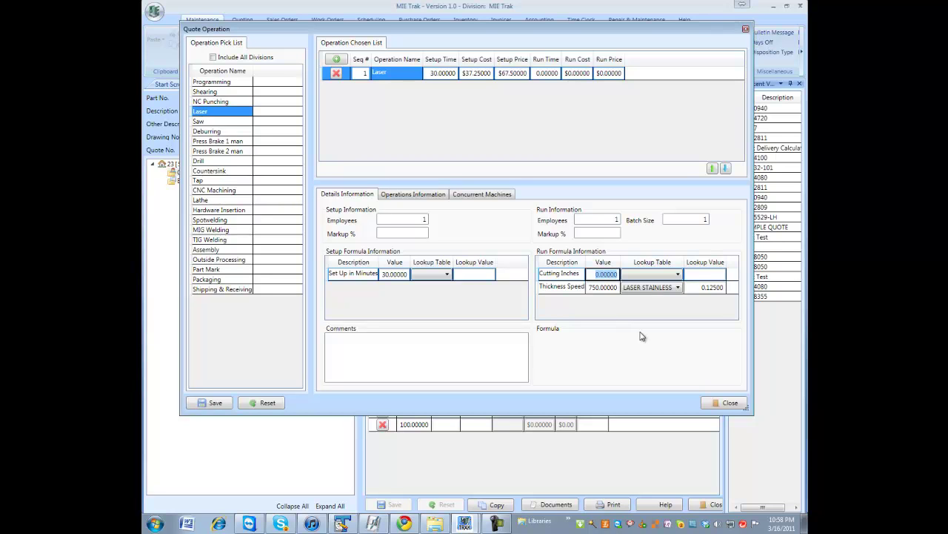
{"action": "type", "text": "125"}
{"action": "key", "text": "Tab"}
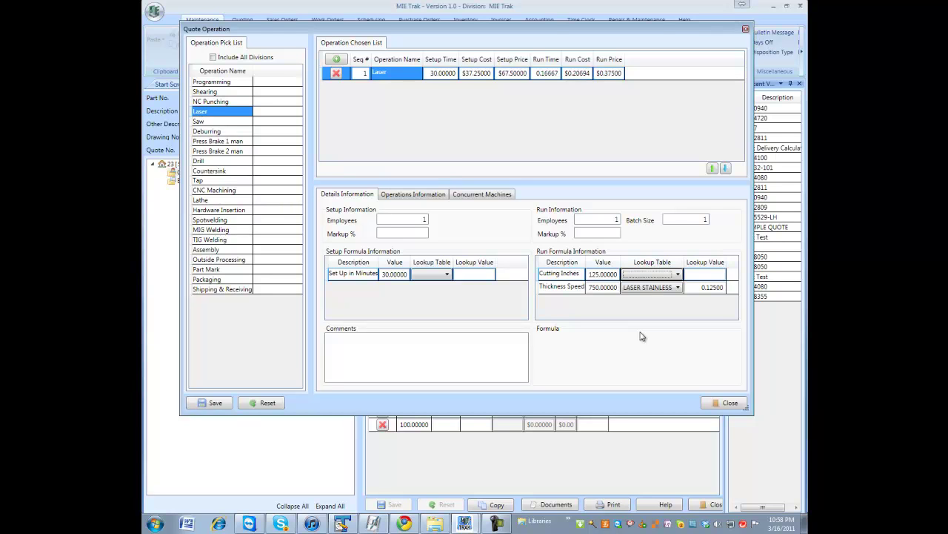
{"action": "left_click", "coordinate": [693, 287]}
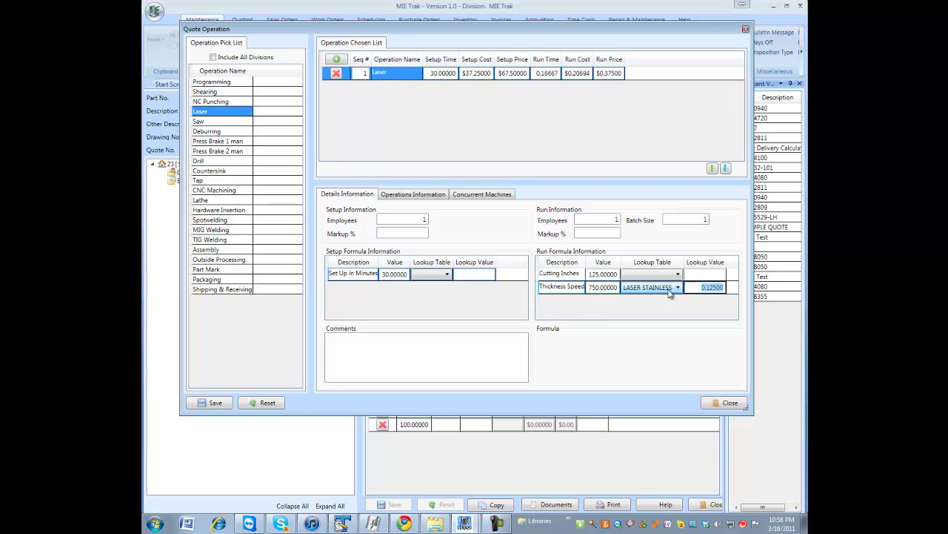
{"action": "left_click", "coordinate": [596, 289]}
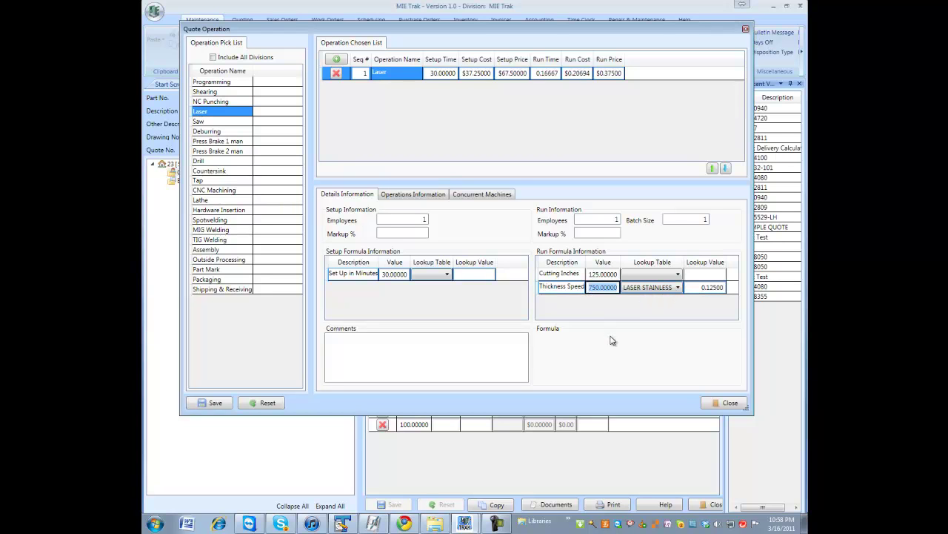
{"action": "left_click", "coordinate": [546, 72]}
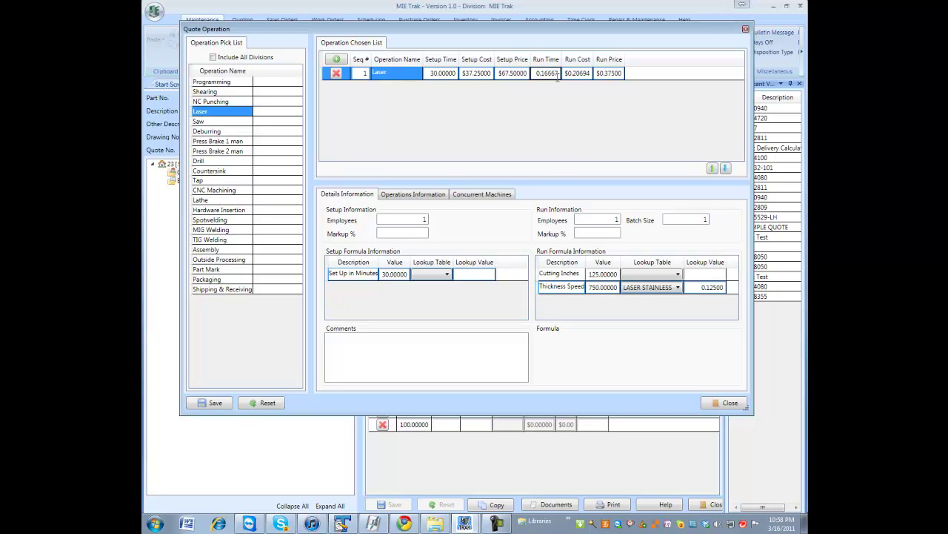
- Set the Thickness Speed lookup value to 0.25 and change its lookup table to LASER ALUMINUM
{"action": "left_click", "coordinate": [696, 286]}
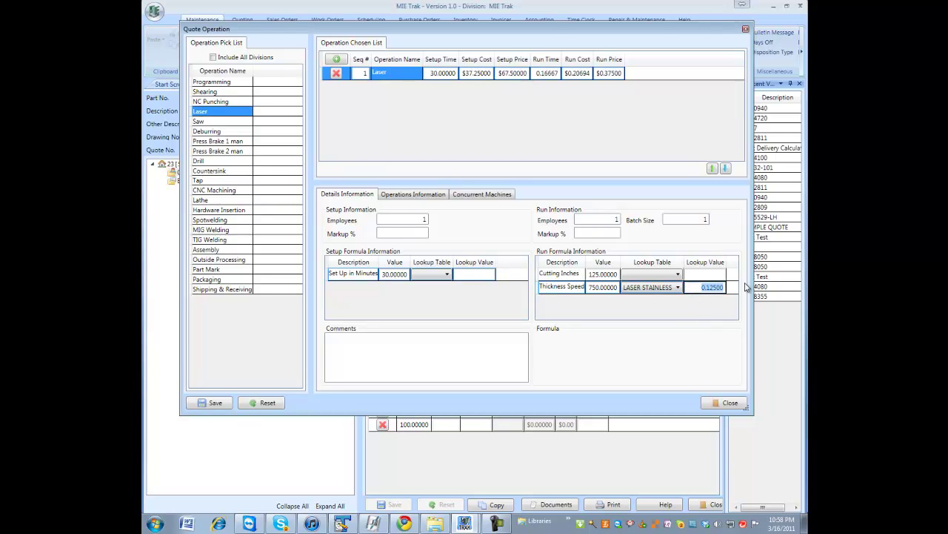
{"action": "type", "text": "0.25"}
{"action": "key", "text": "Tab"}
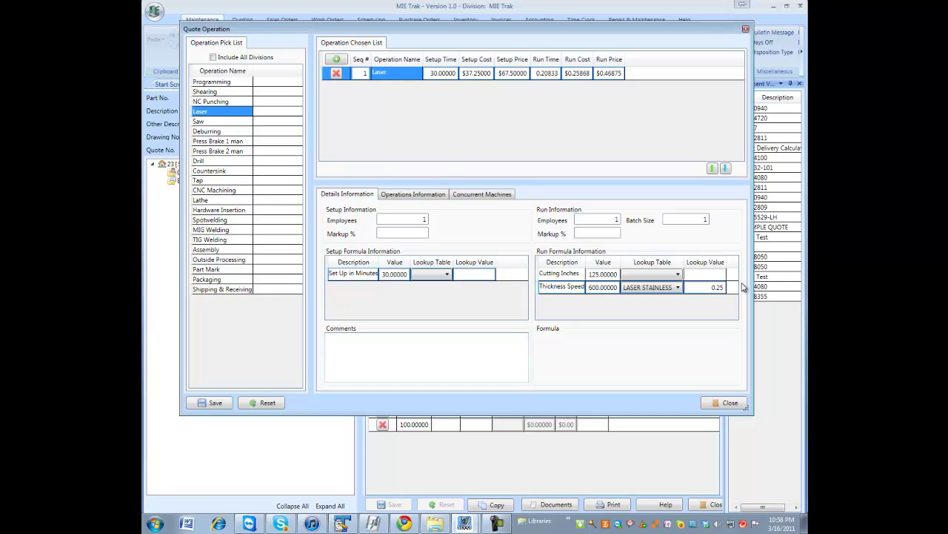
{"action": "left_click", "coordinate": [651, 292]}
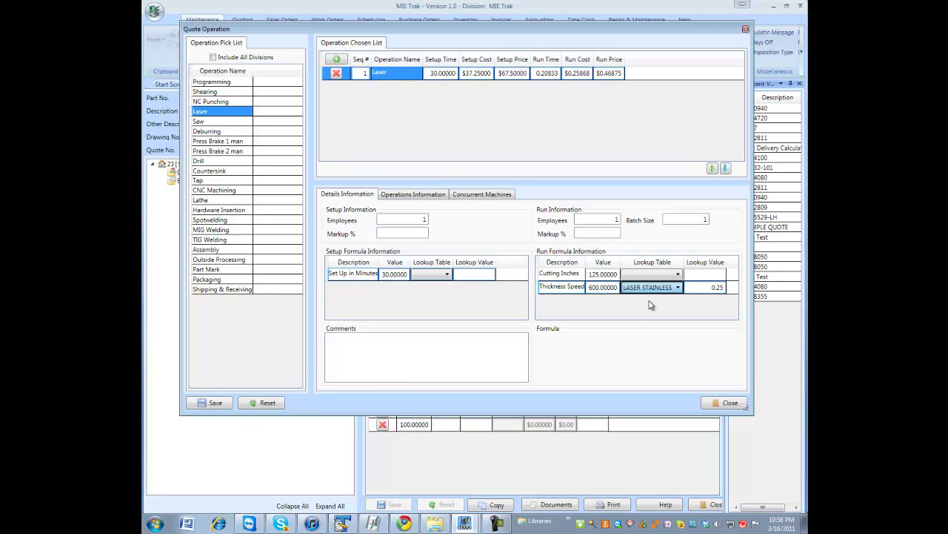
{"action": "key", "text": "Down"}
{"action": "key", "text": "Tab"}
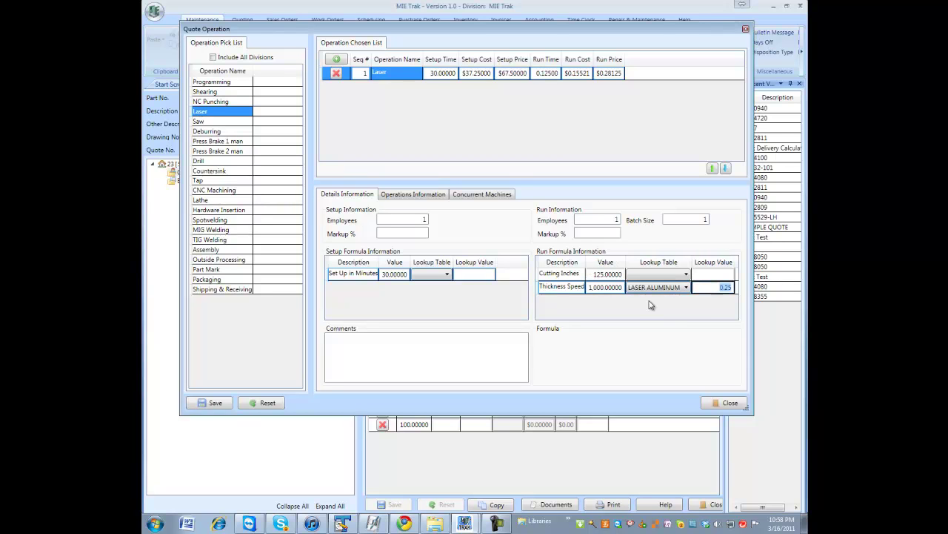